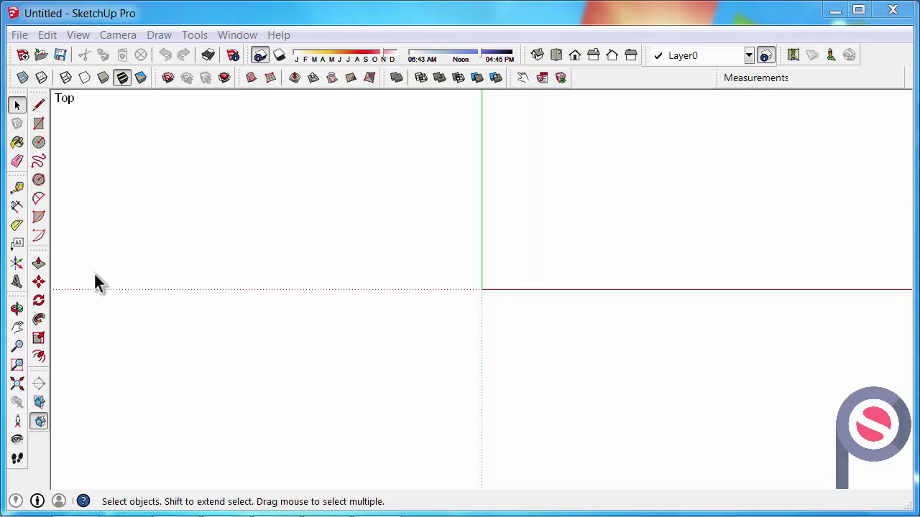
Step: Detach the Camera toolbar from the left tool set into a floating palette over the canvas
left_click_drag(17, 296, 107, 113)
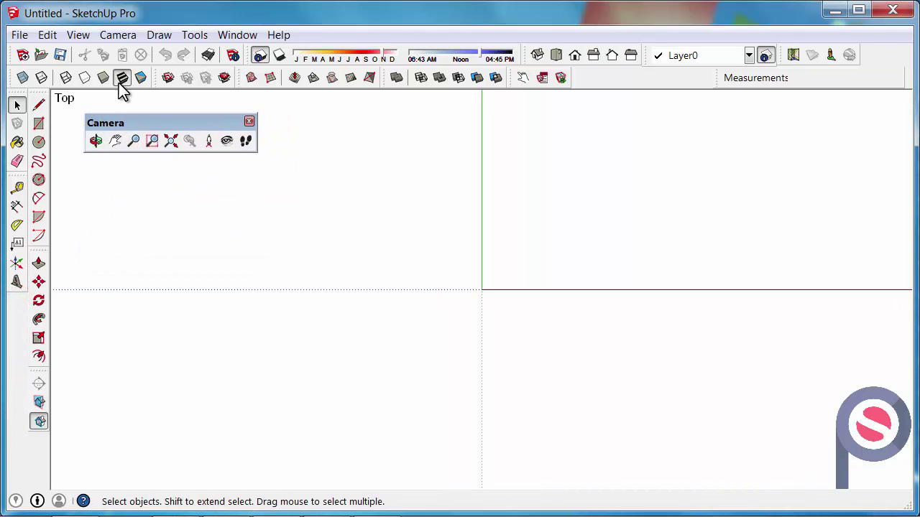
left_click(79, 36)
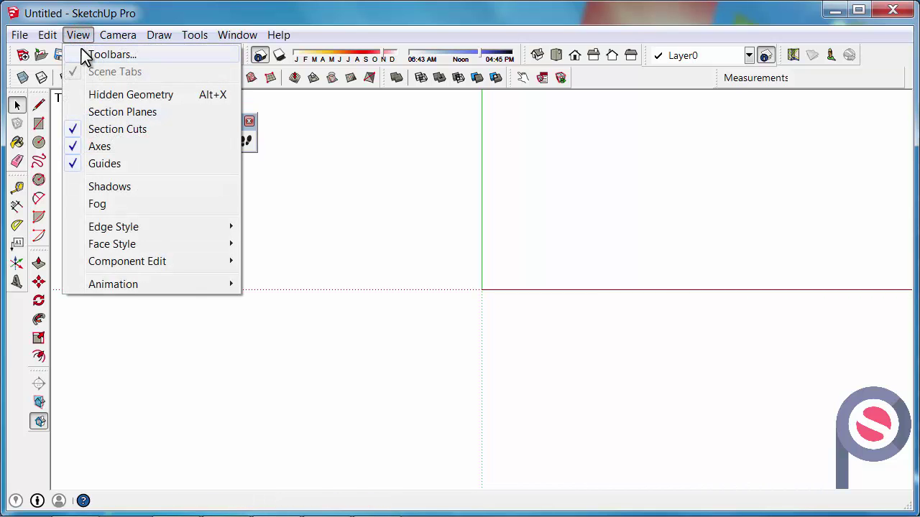
left_click(101, 54)
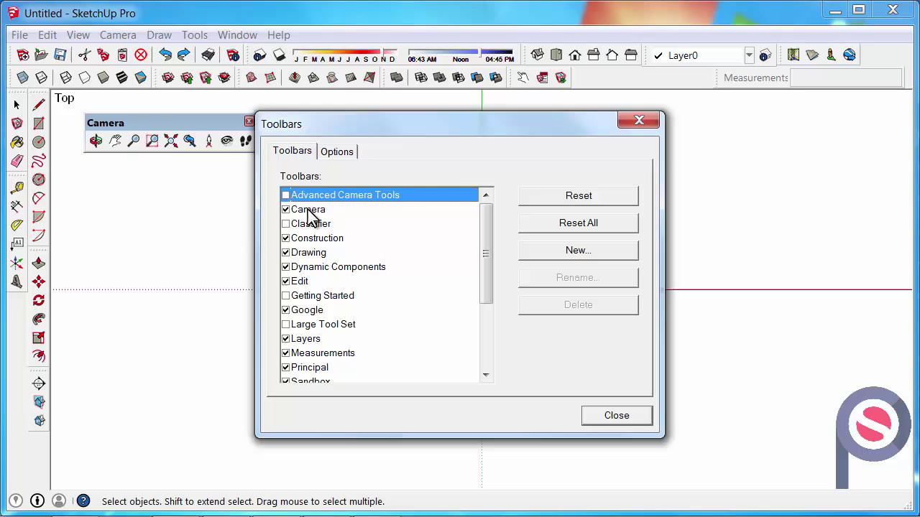
left_click(617, 416)
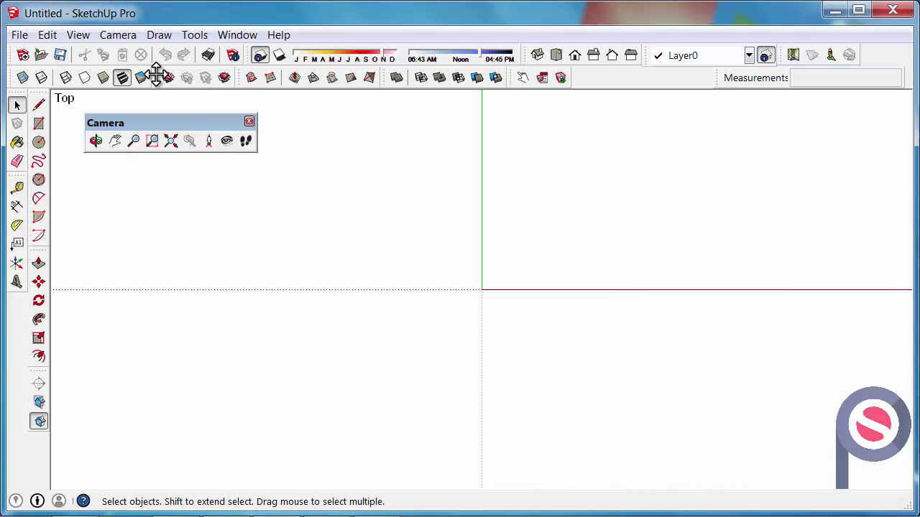
Step: Float the Warehouse toolbar and search 3D Warehouse for the Field Museum of Natural History
left_click_drag(156, 76, 271, 130)
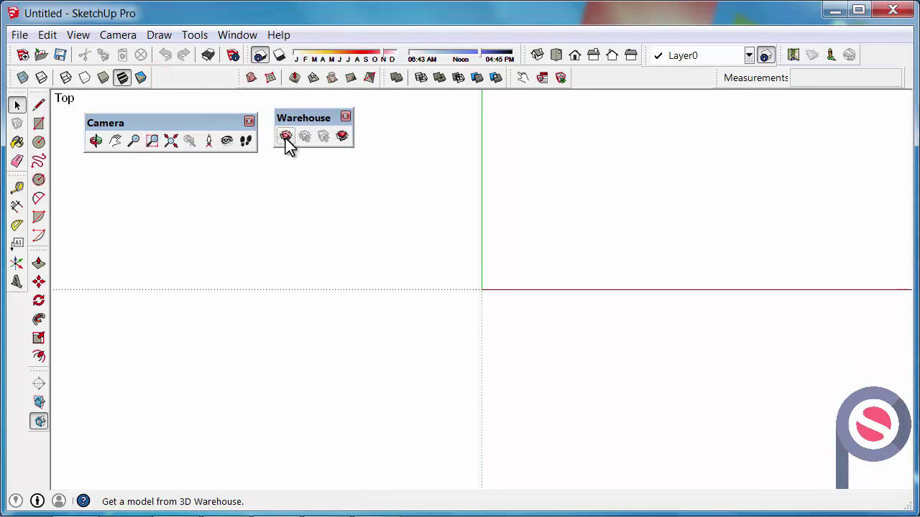
left_click(287, 141)
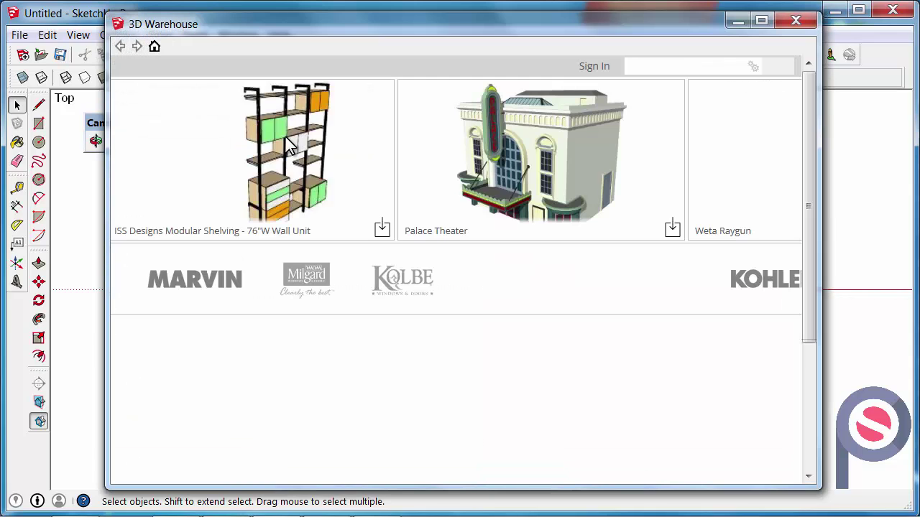
right_click(644, 66)
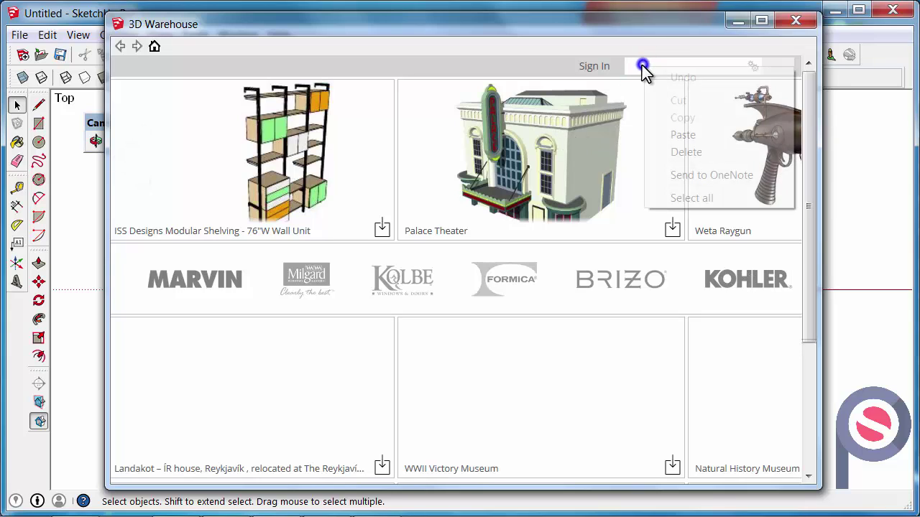
left_click(668, 135)
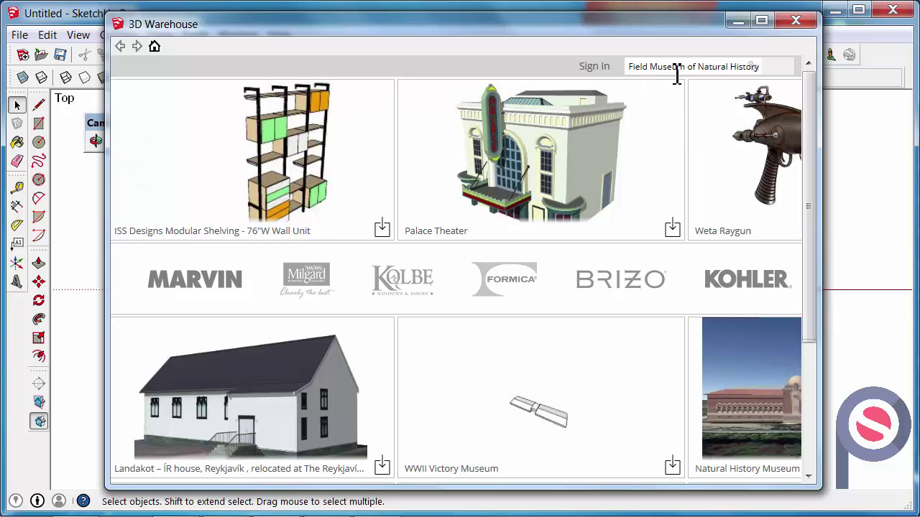
key("Return")
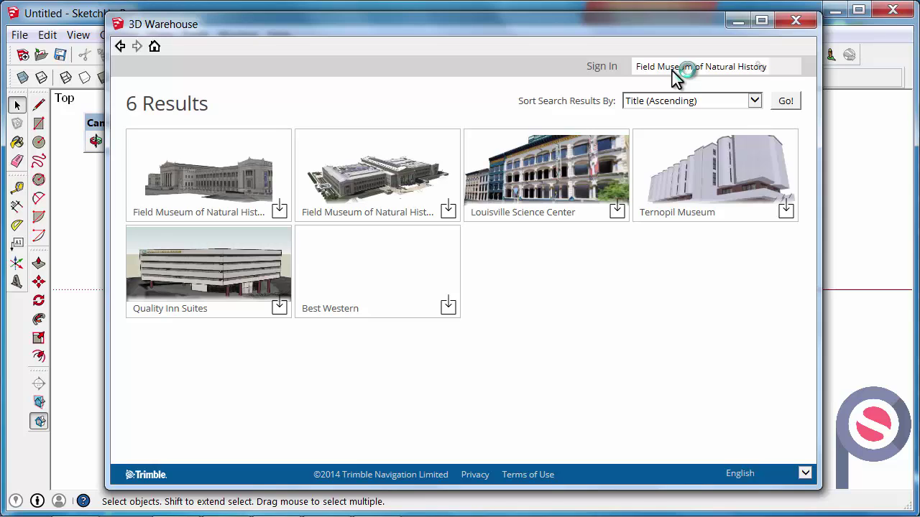
Step: Download the first Field Museum result and load it into the current model
left_click(225, 178)
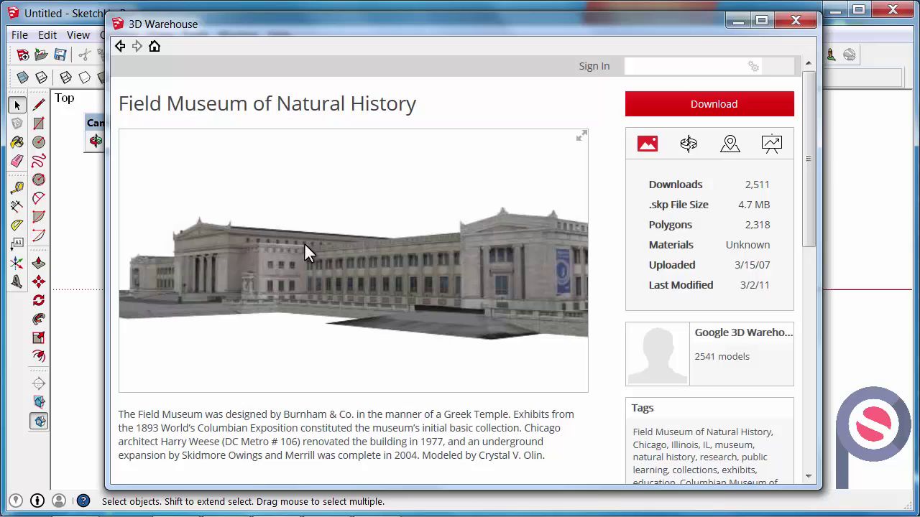
left_click(713, 107)
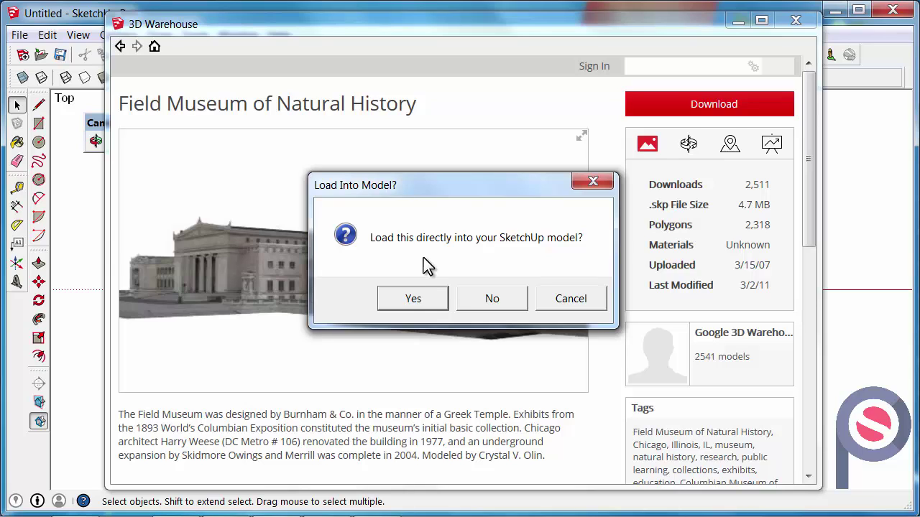
left_click(407, 299)
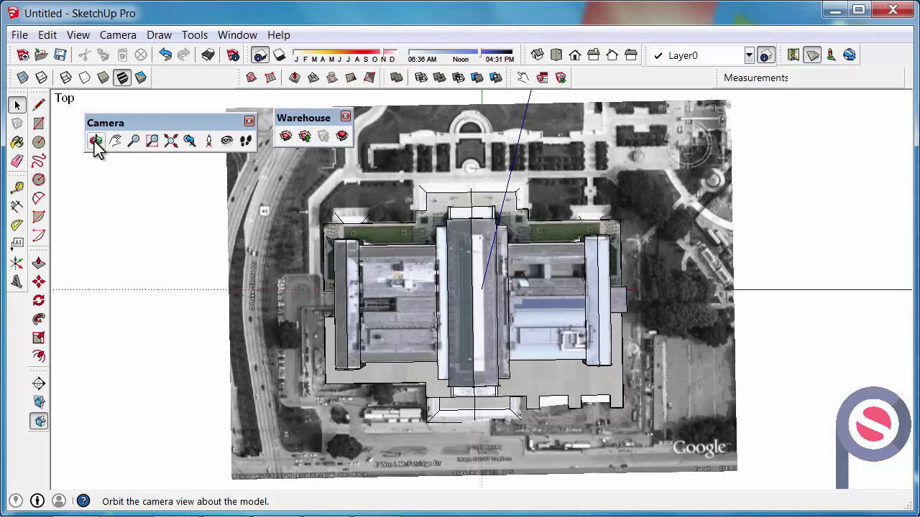
Step: Orbit from top view to ground level, swing around the museum, then look down at an angle
left_click(96, 141)
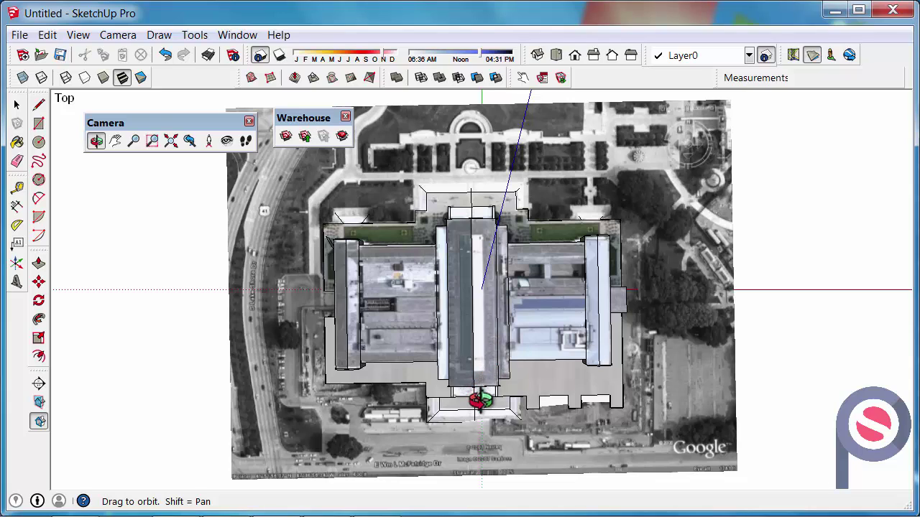
left_click_drag(480, 400, 474, 126)
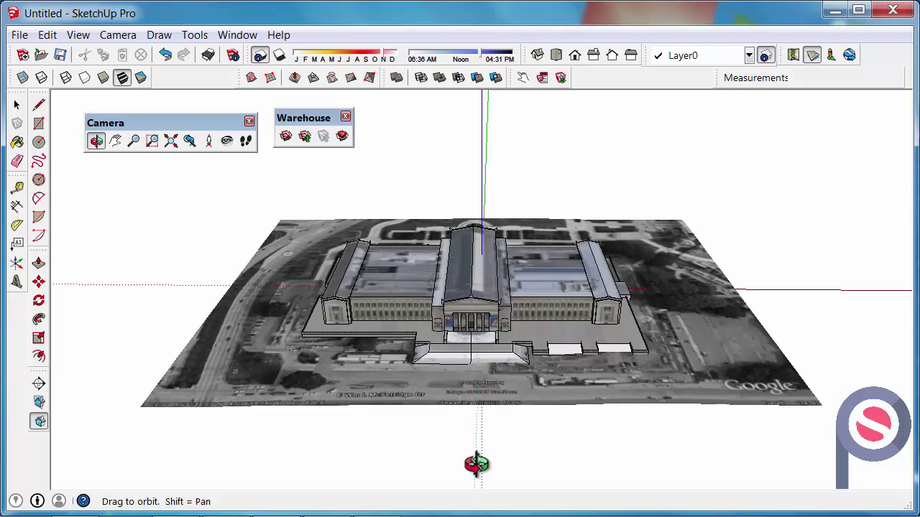
left_click_drag(477, 465, 469, 345)
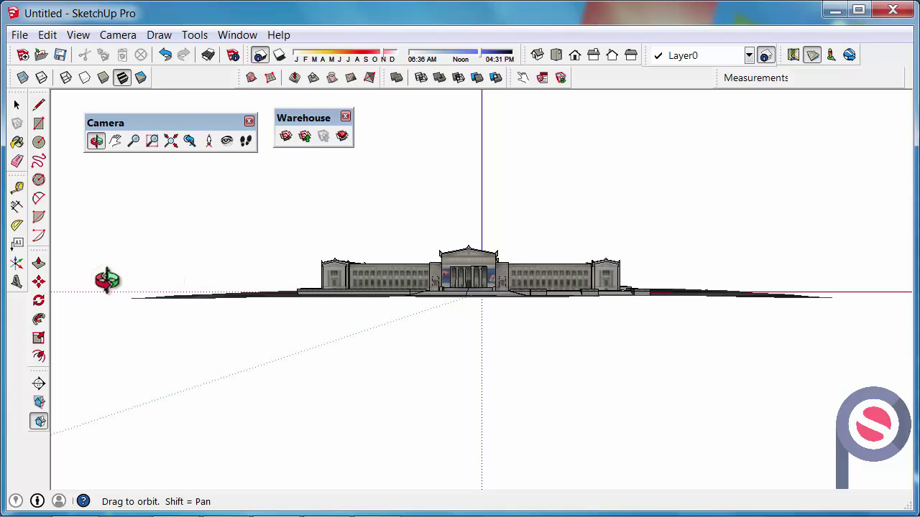
left_click_drag(107, 281, 771, 283)
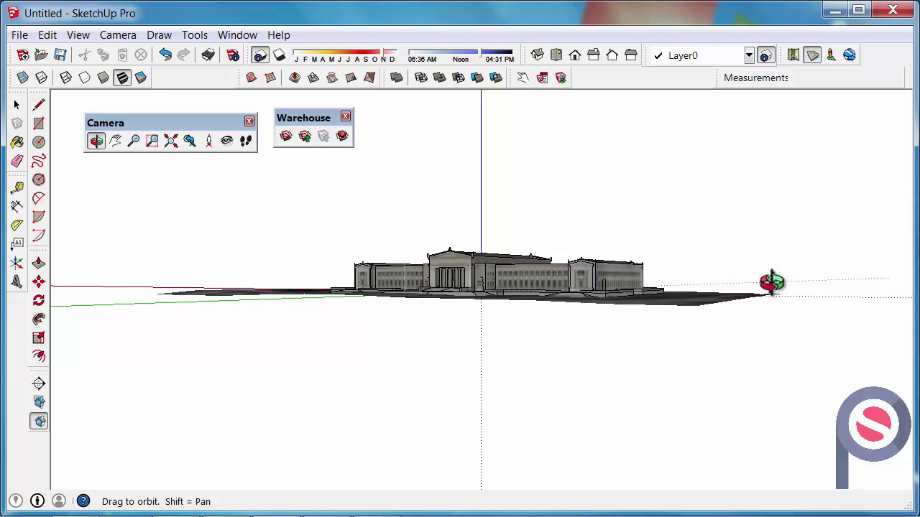
left_click_drag(74, 272, 800, 273)
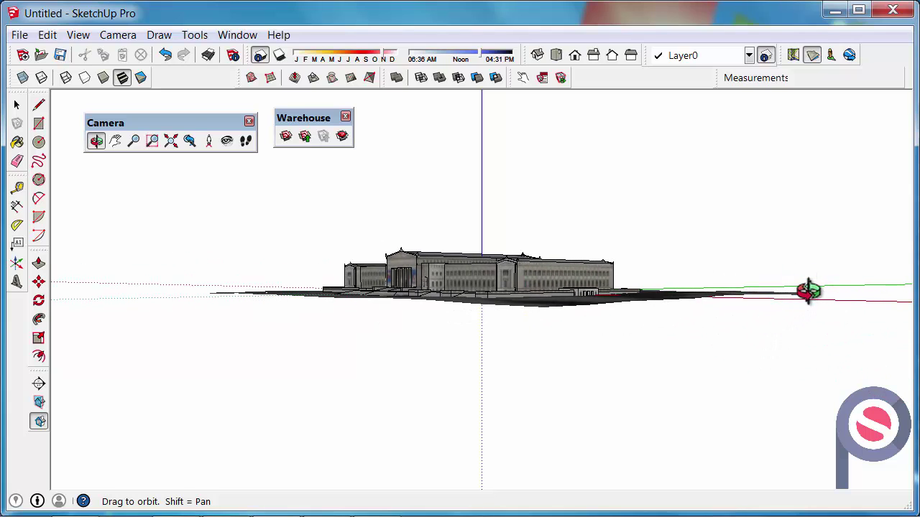
left_click_drag(831, 273, 118, 284)
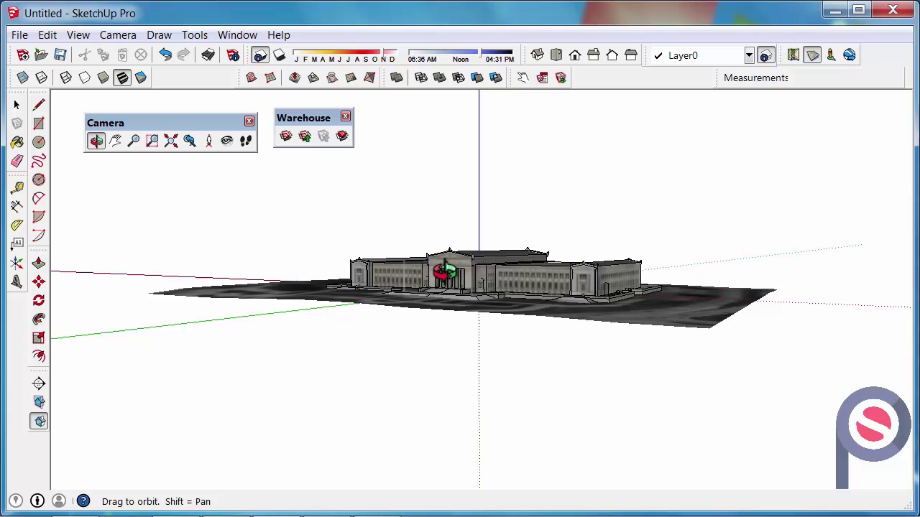
Step: Zoom in for a close look at the museum's entrance steps
scroll(453, 275, "up", 5)
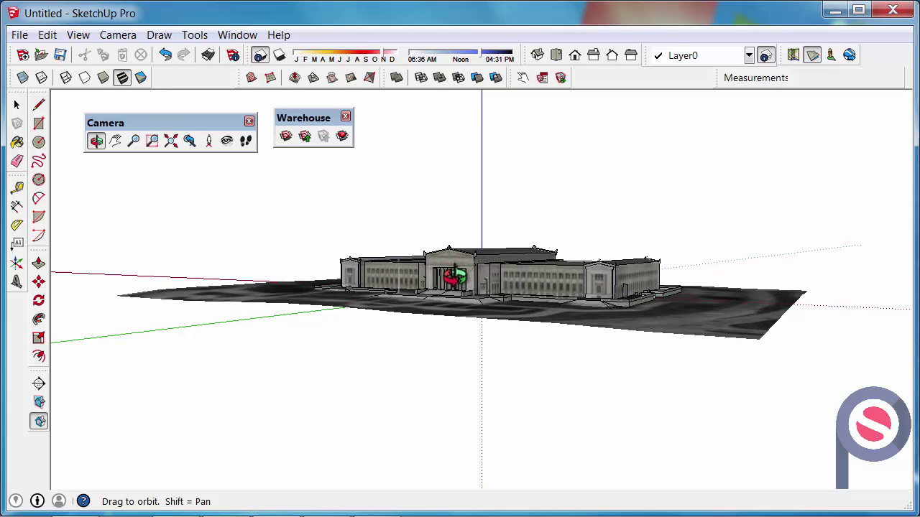
scroll(446, 259, "up", 6)
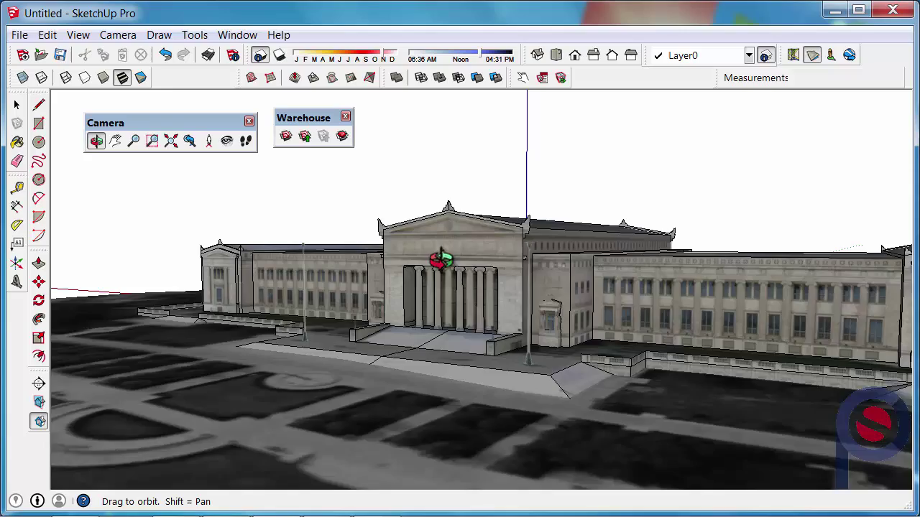
scroll(447, 296, "down", 5)
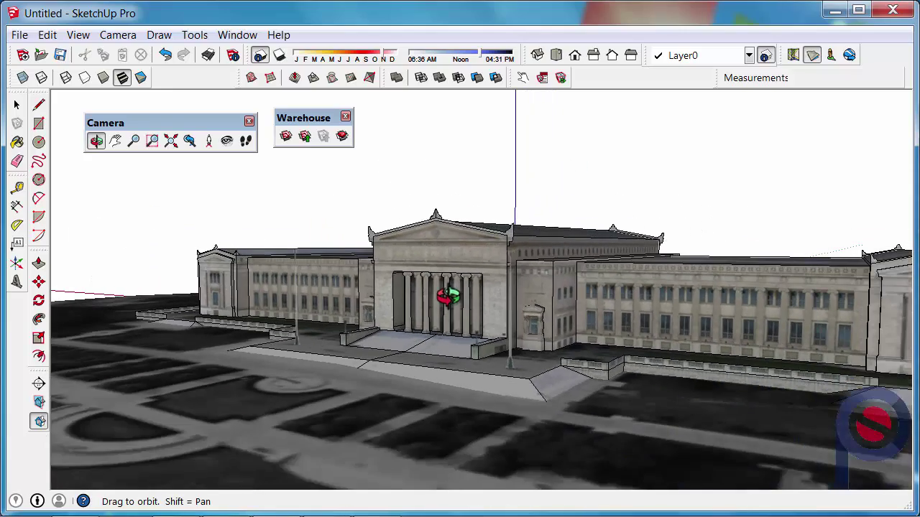
scroll(448, 298, "up", 4)
scroll(449, 302, "down", 2)
scroll(448, 302, "down", 3)
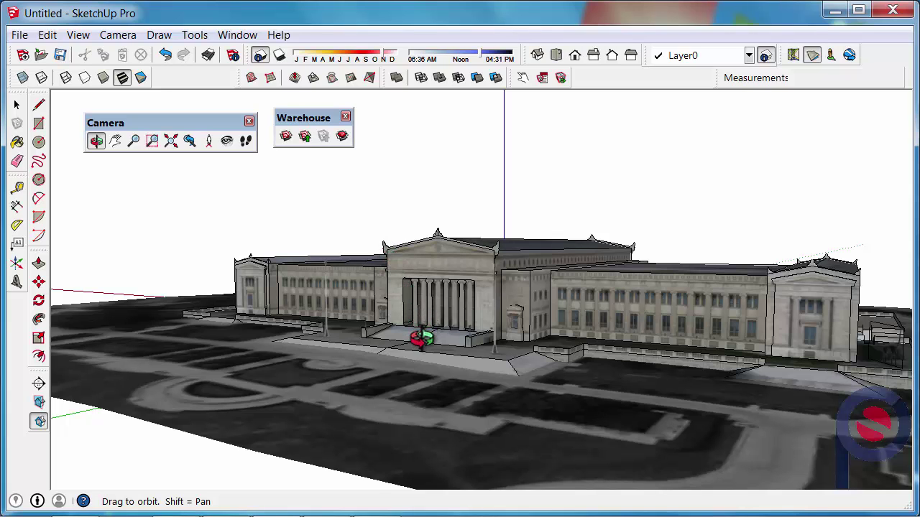
Step: Zoom out until the whole museum site appears small in the view
scroll(410, 343, "up", 10)
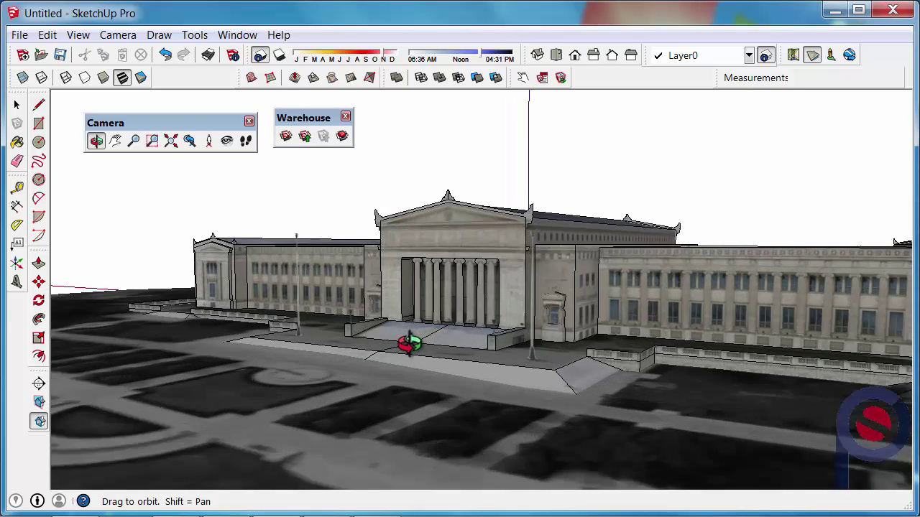
scroll(424, 350, "up", 8)
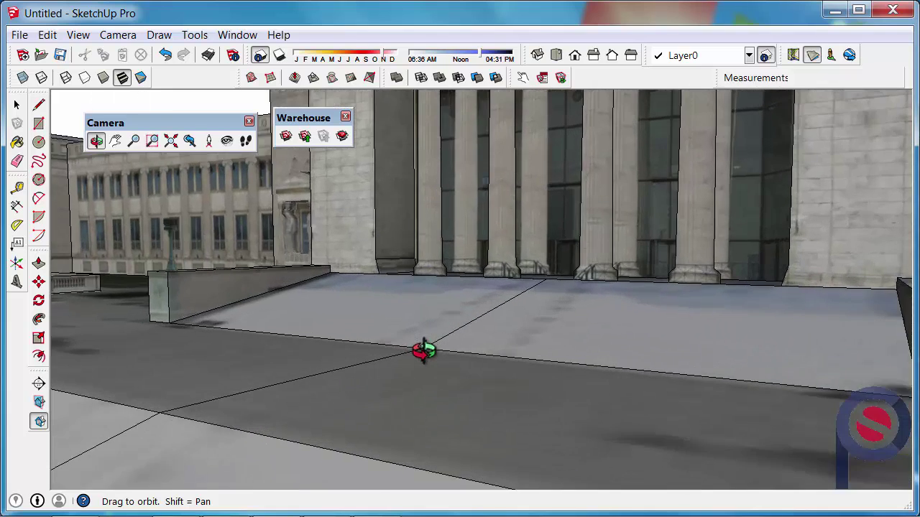
scroll(432, 355, "up", 2)
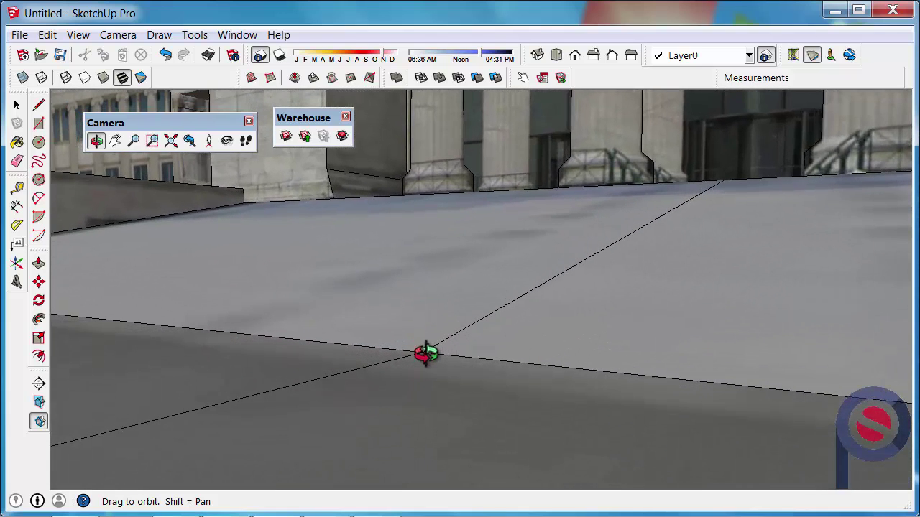
scroll(421, 381, "down", 5)
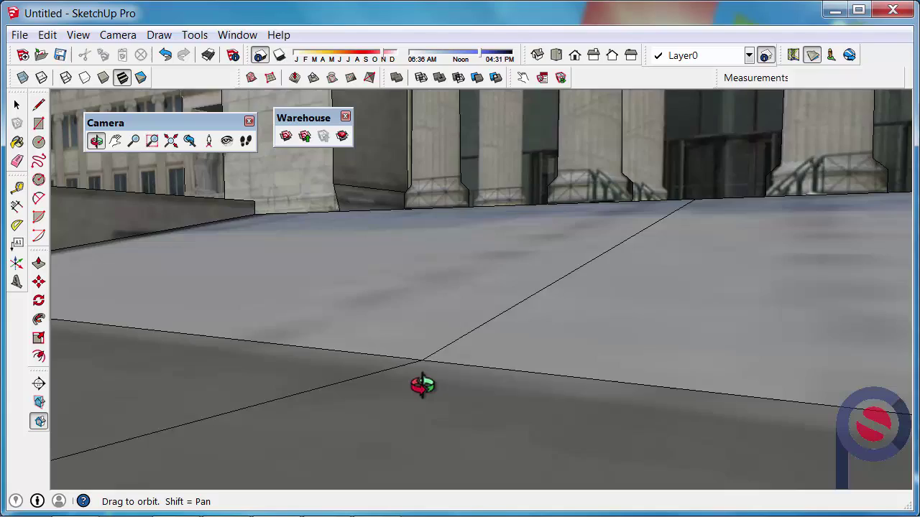
scroll(421, 386, "down", 10)
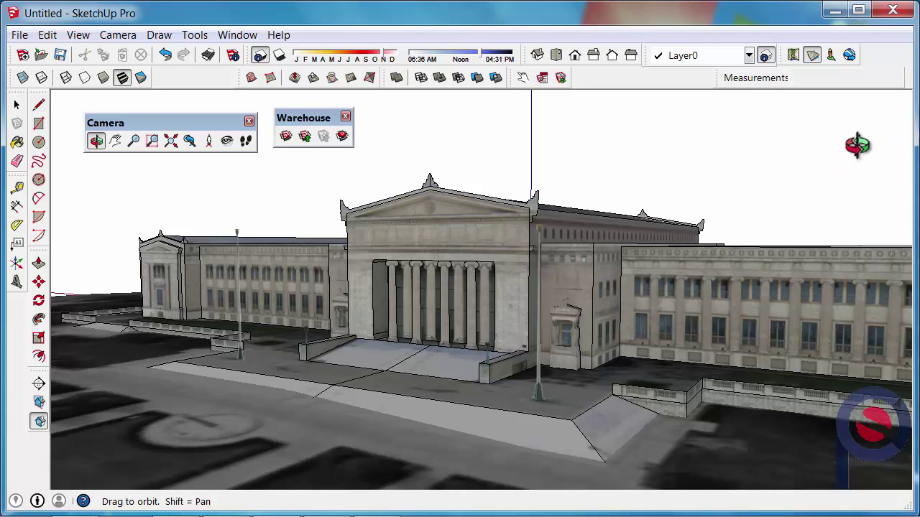
scroll(856, 144, "down", 10)
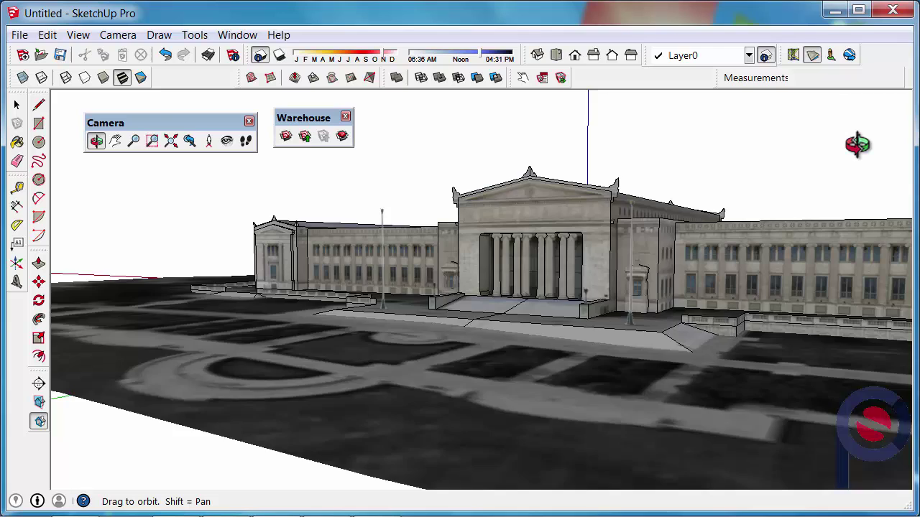
scroll(856, 144, "down", 5)
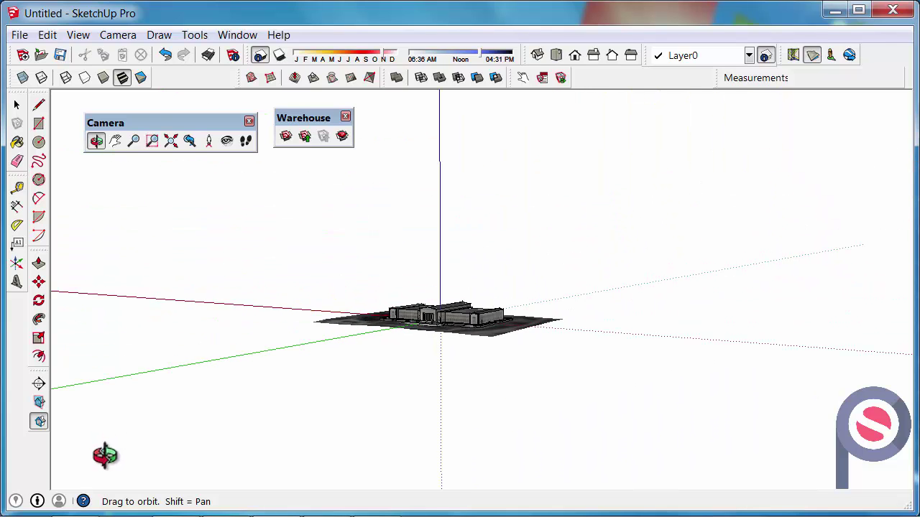
Step: Bring the distant model toward centre and zoom in on the columned portico
left_click_drag(106, 455, 151, 439)
scroll(199, 404, "up", 10)
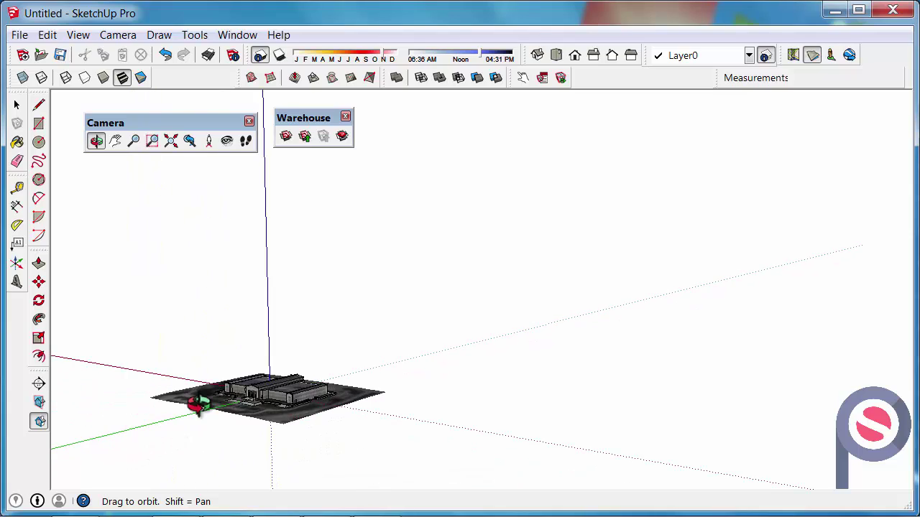
scroll(286, 397, "up", 5)
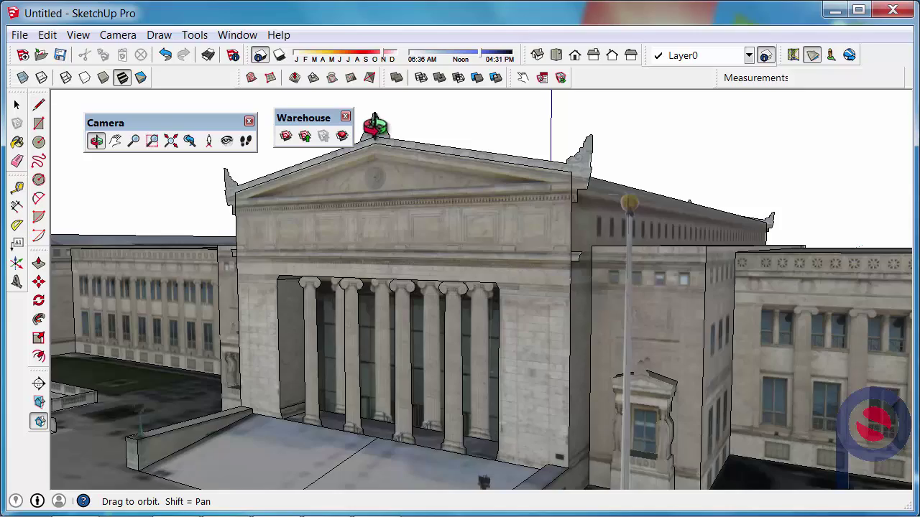
Step: Orbit around the entrance from above and both sides, ending on a raised frontal portico view
left_click_drag(374, 124, 342, 211)
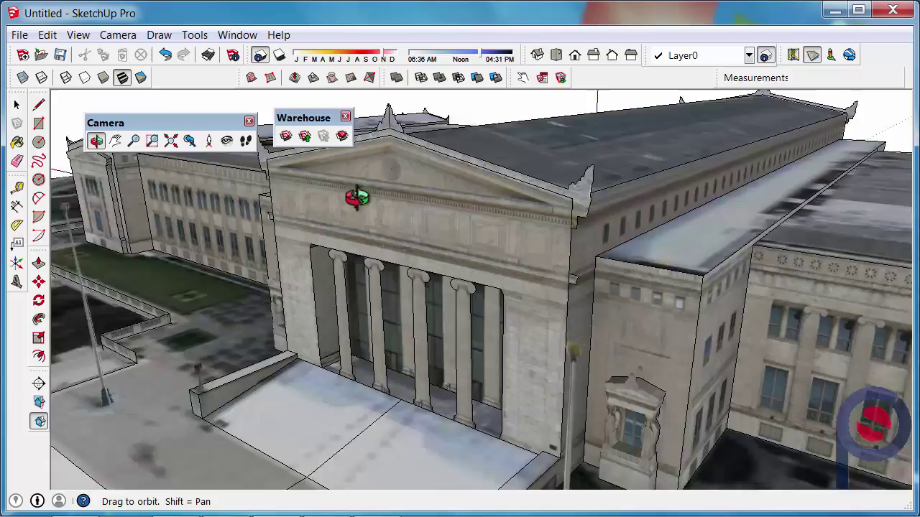
left_click_drag(357, 198, 352, 291)
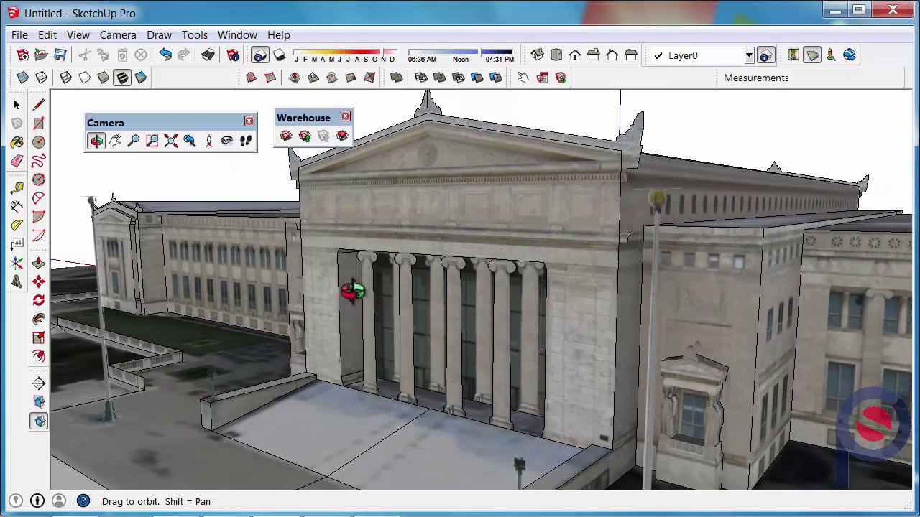
left_click_drag(212, 408, 489, 447)
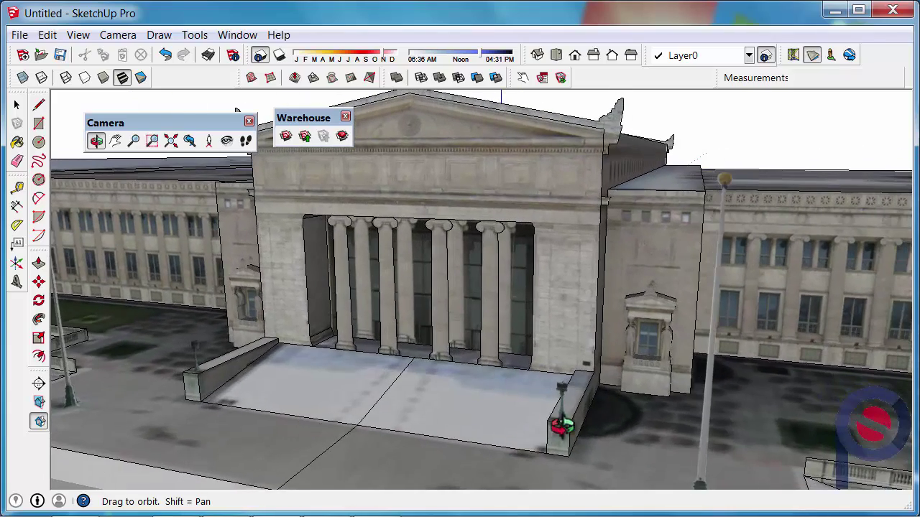
left_click_drag(561, 426, 608, 408)
left_click_drag(196, 268, 334, 327)
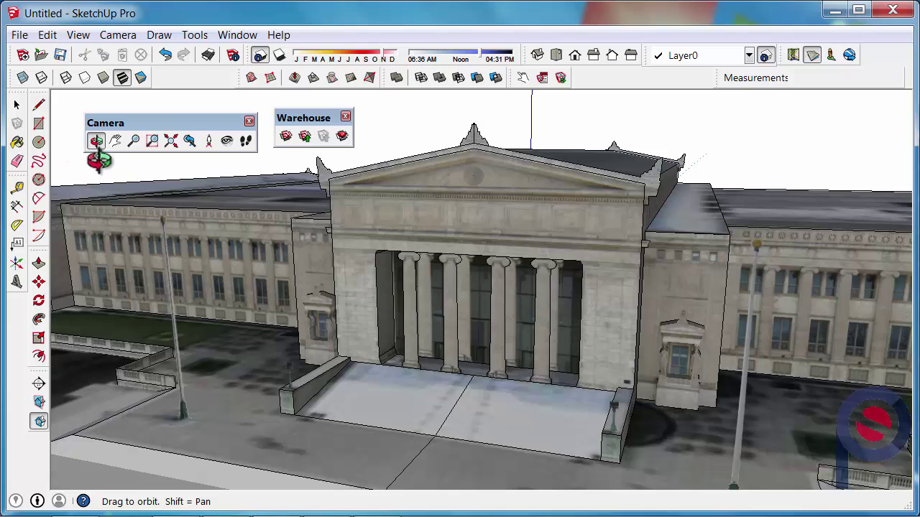
left_click(39, 105)
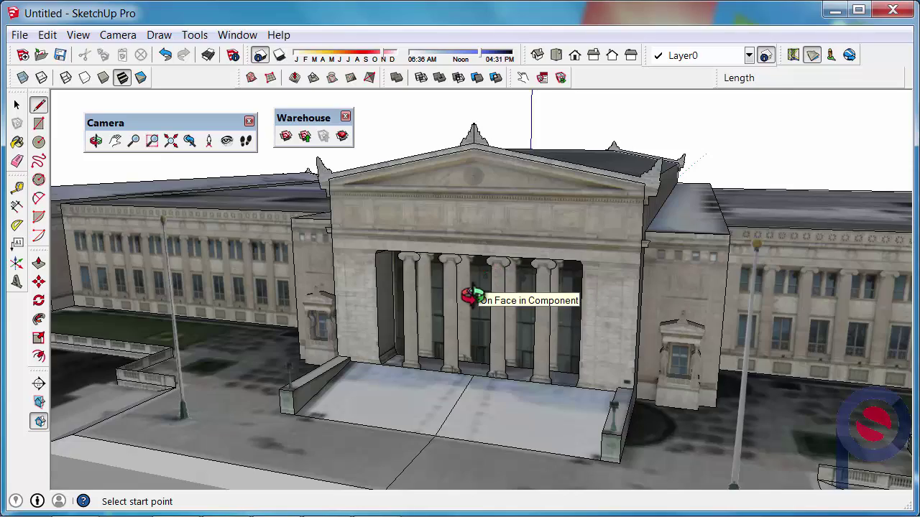
Step: Orbit around the museum's left side and oblique angles to a front-on view
key("o")
left_click_drag(472, 294, 660, 262)
key("l")
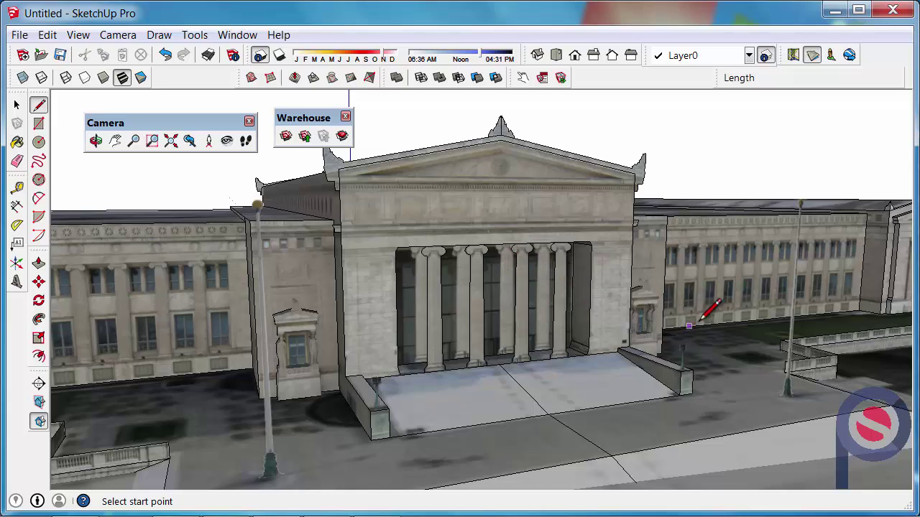
middle_click_drag(628, 336, 625, 305)
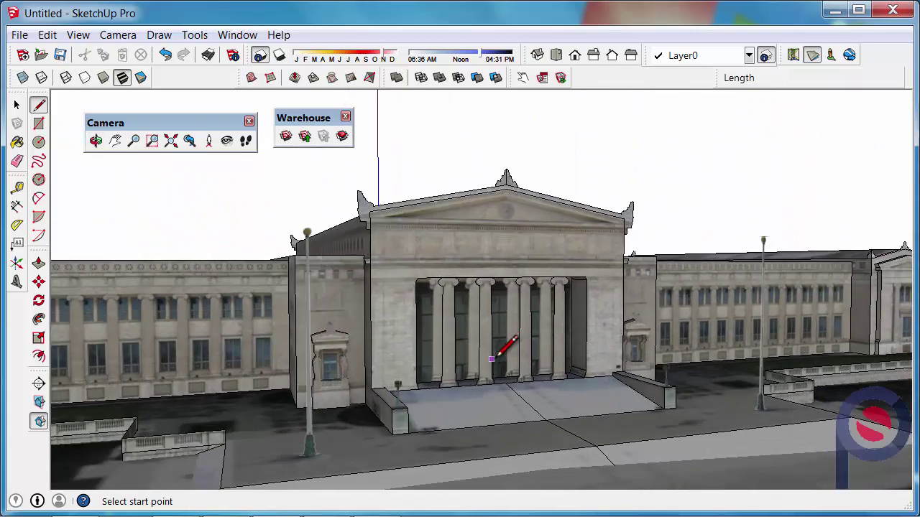
mouse_move(552, 361)
middle_mouse_down()
mouse_move(345, 381)
mouse_move(348, 345)
middle_mouse_up()
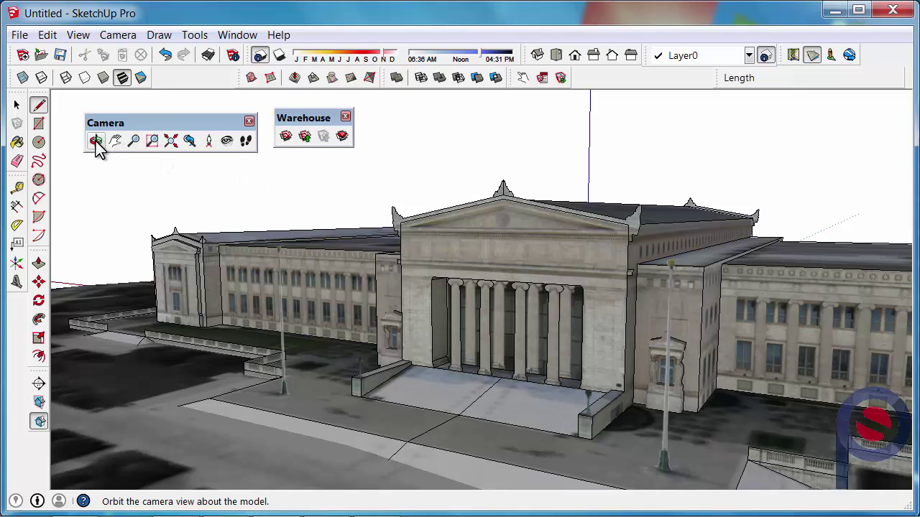
middle_click_drag(450, 352, 536, 327)
scroll(536, 327, "up", 2)
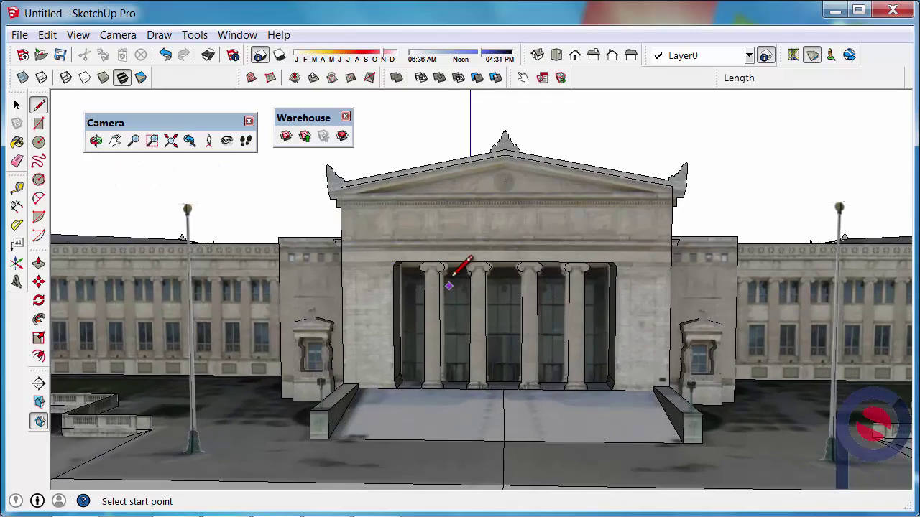
Step: Orbit through overhead and low front views to a high rear-left view over the aerial site
mouse_move(529, 291)
middle_mouse_down()
mouse_move(300, 359)
mouse_move(450, 370)
mouse_move(589, 363)
mouse_move(683, 345)
mouse_move(758, 292)
middle_mouse_up()
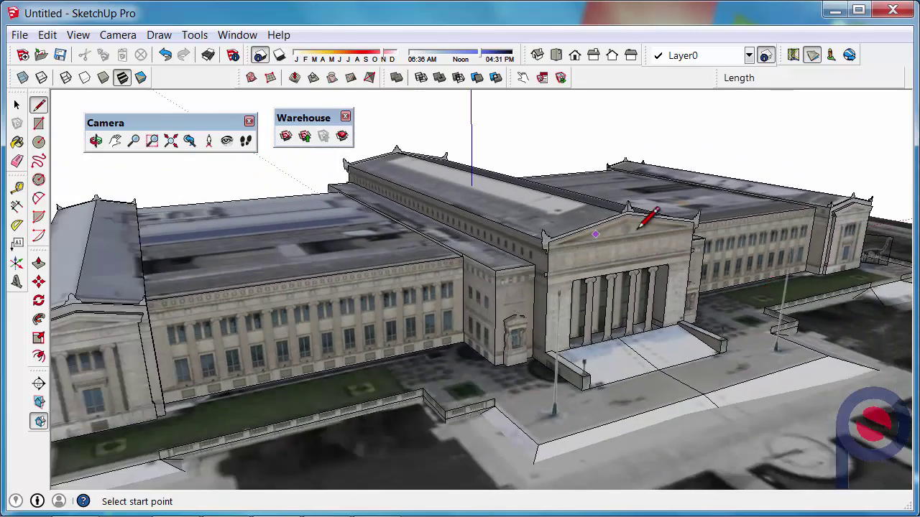
middle_click_drag(639, 226, 275, 288)
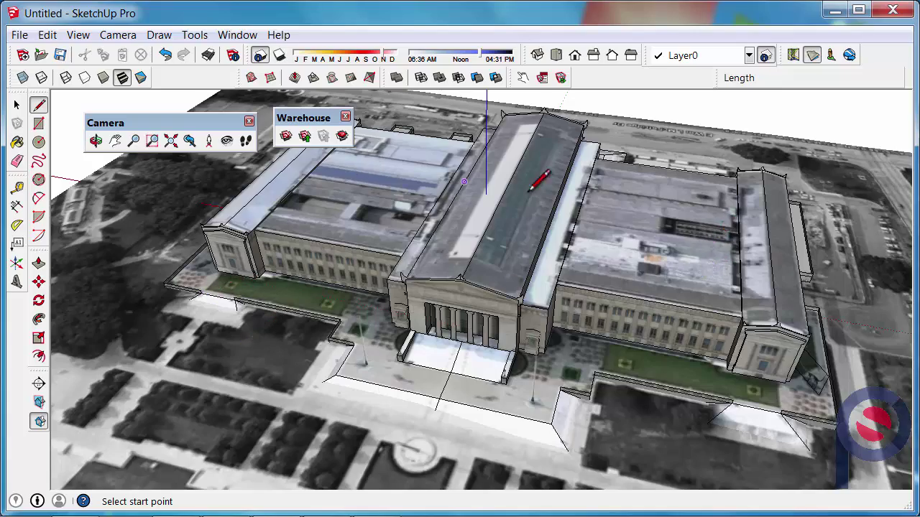
mouse_move(730, 213)
middle_mouse_down()
mouse_move(618, 185)
mouse_move(354, 231)
middle_mouse_up()
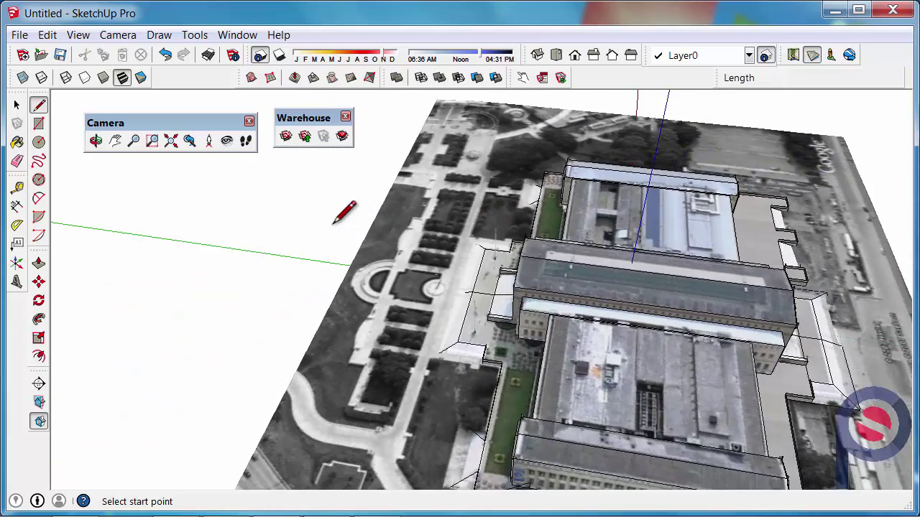
middle_click_drag(789, 382, 584, 284)
middle_click_drag(795, 256, 451, 305)
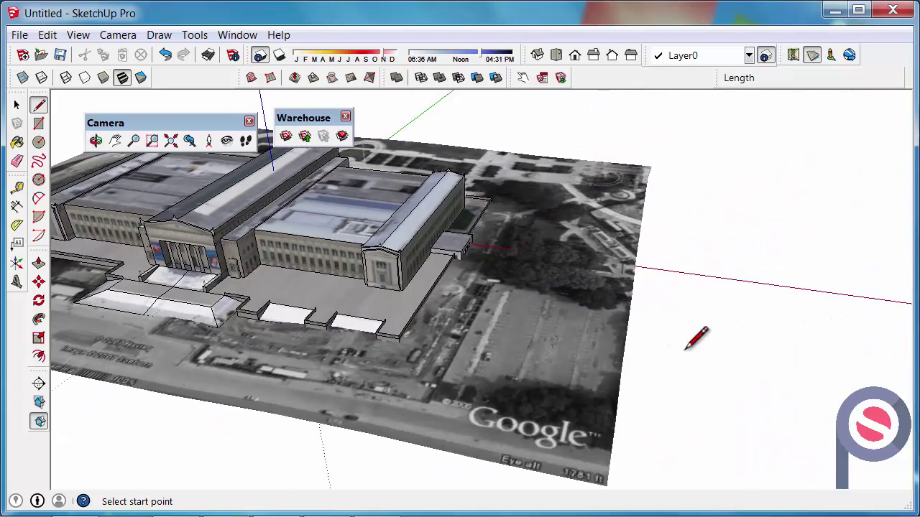